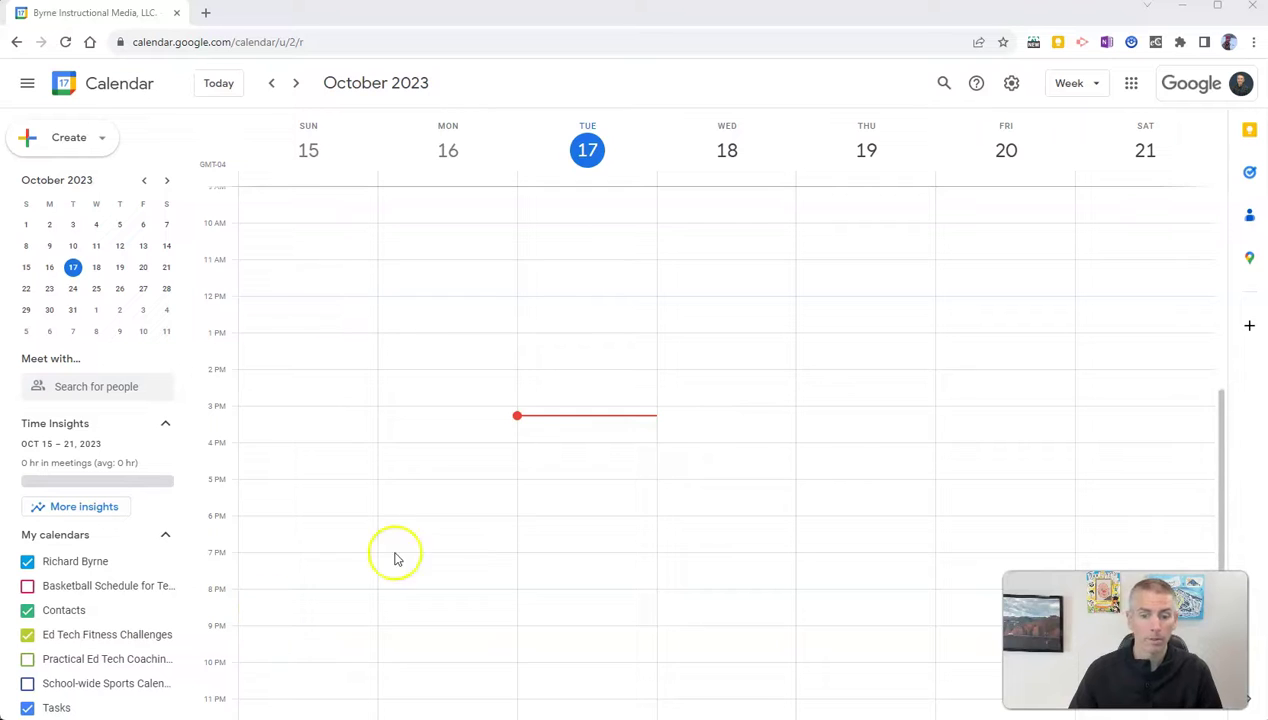
Step: Create an entry titled "Office Hours" on Wednesday, October 18, 3:00–4:00pm, and make it appointment slots
click(669, 419)
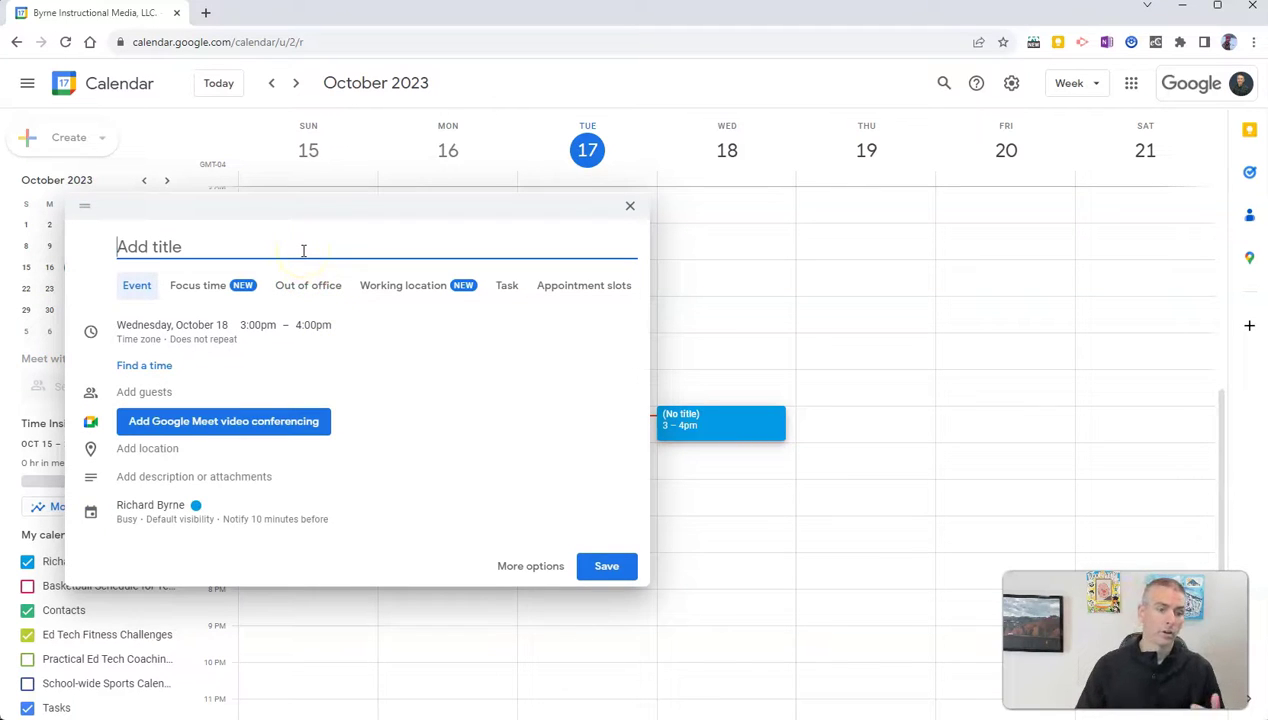
text(Office Hours)
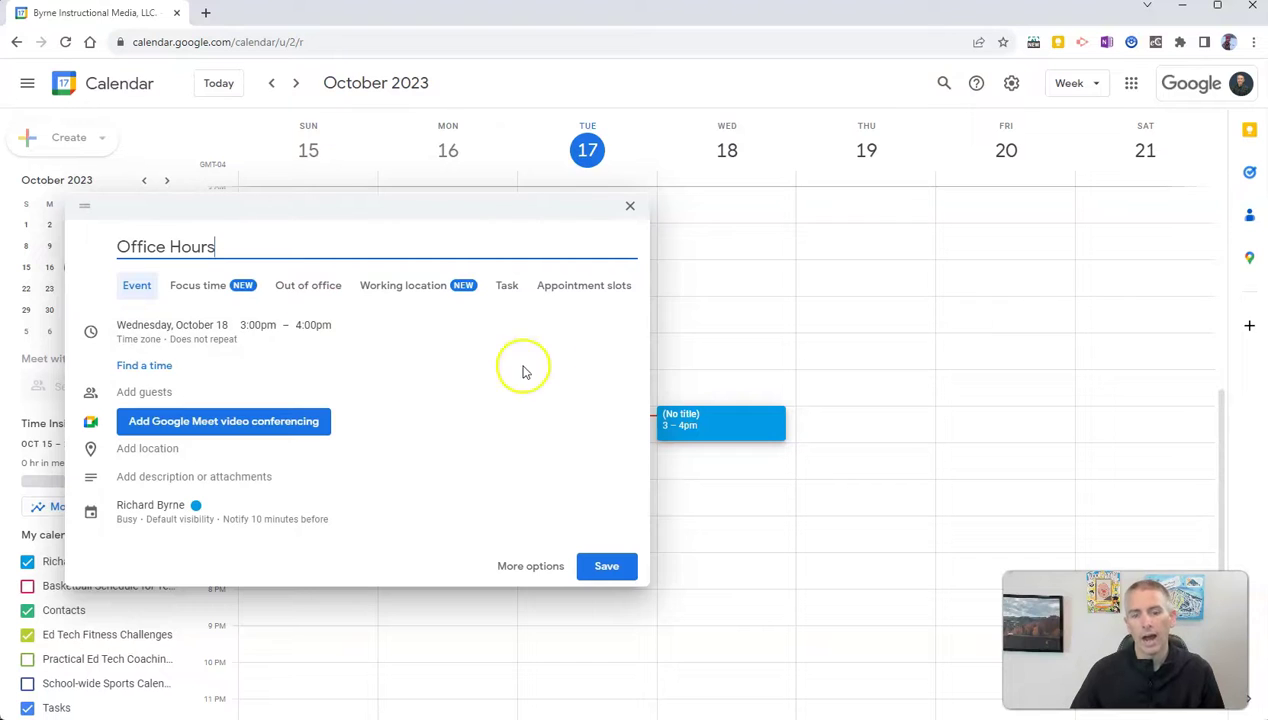
click(586, 289)
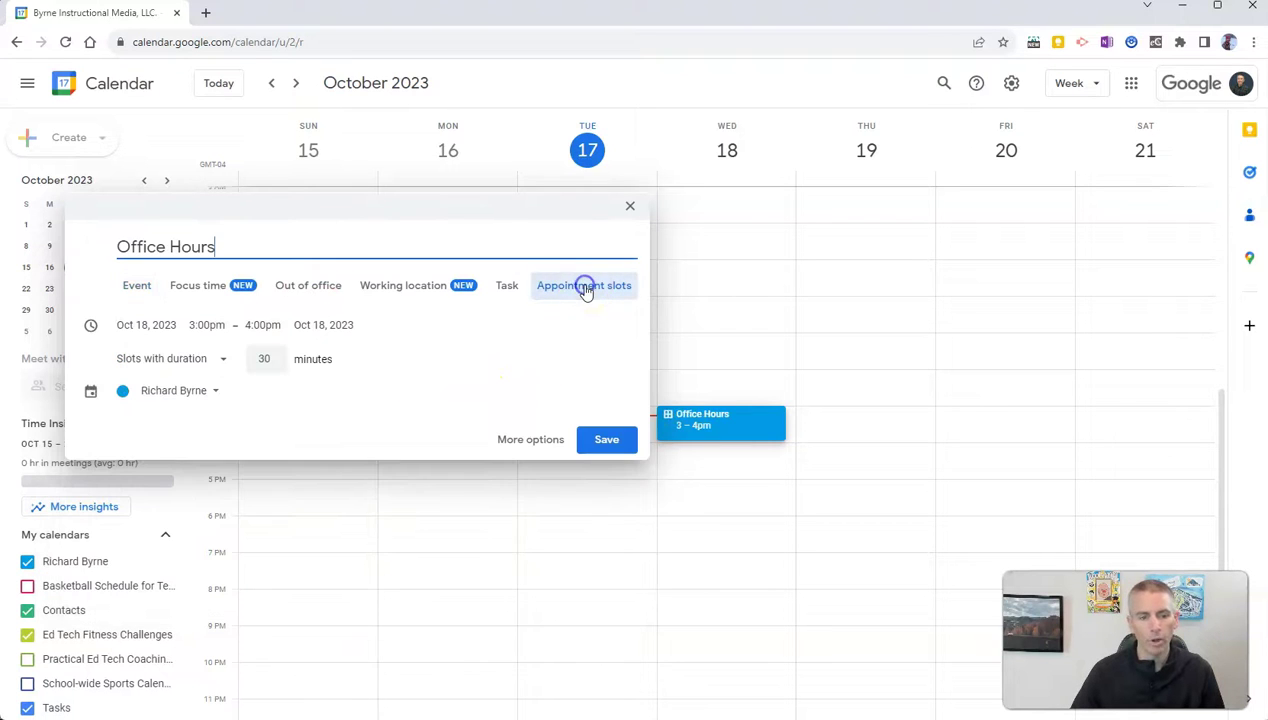
Step: Set the Office Hours slot duration to 10 minutes and save the appointment slots
click(267, 361)
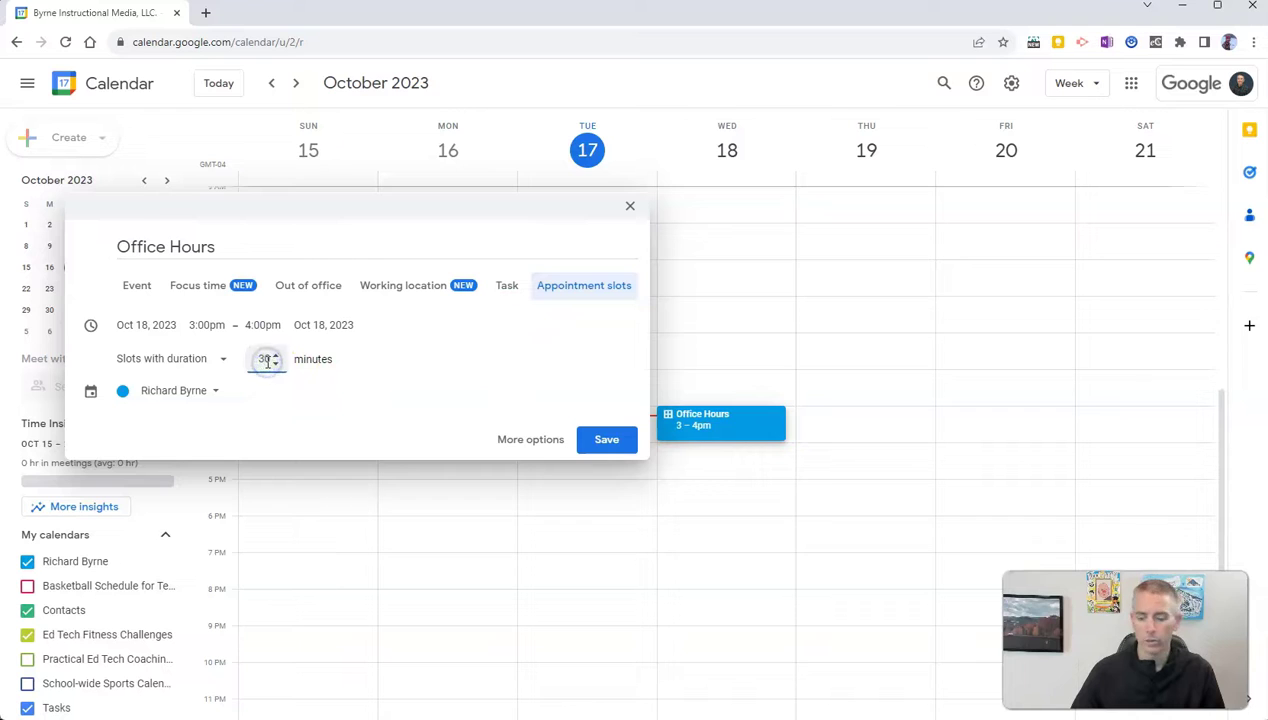
key(BackSpace)
key(BackSpace)
text(15)
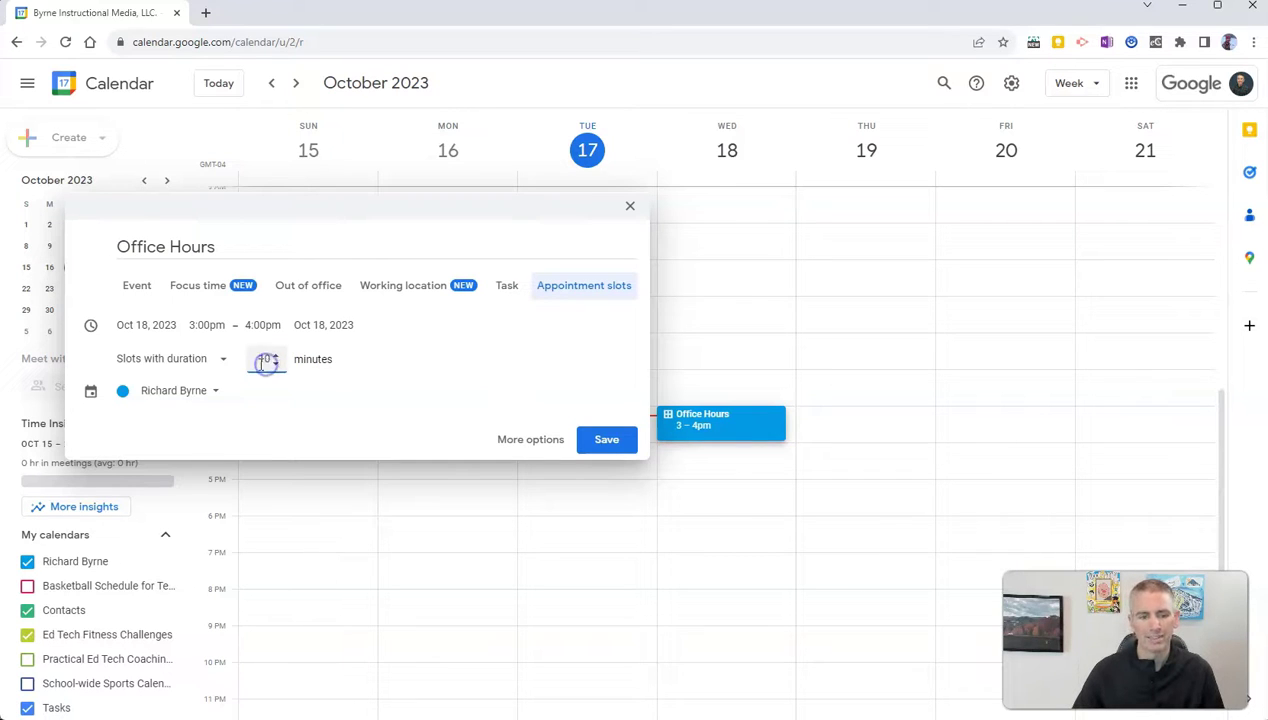
click(223, 360)
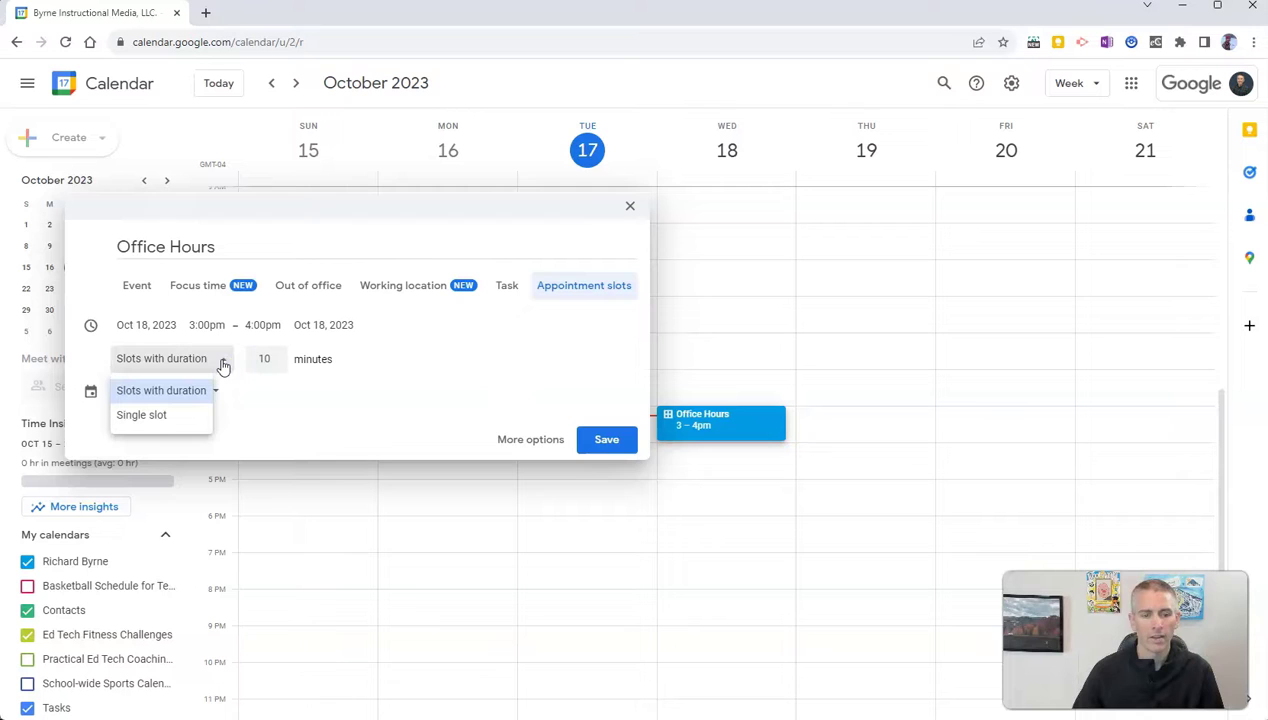
click(263, 358)
click(264, 360)
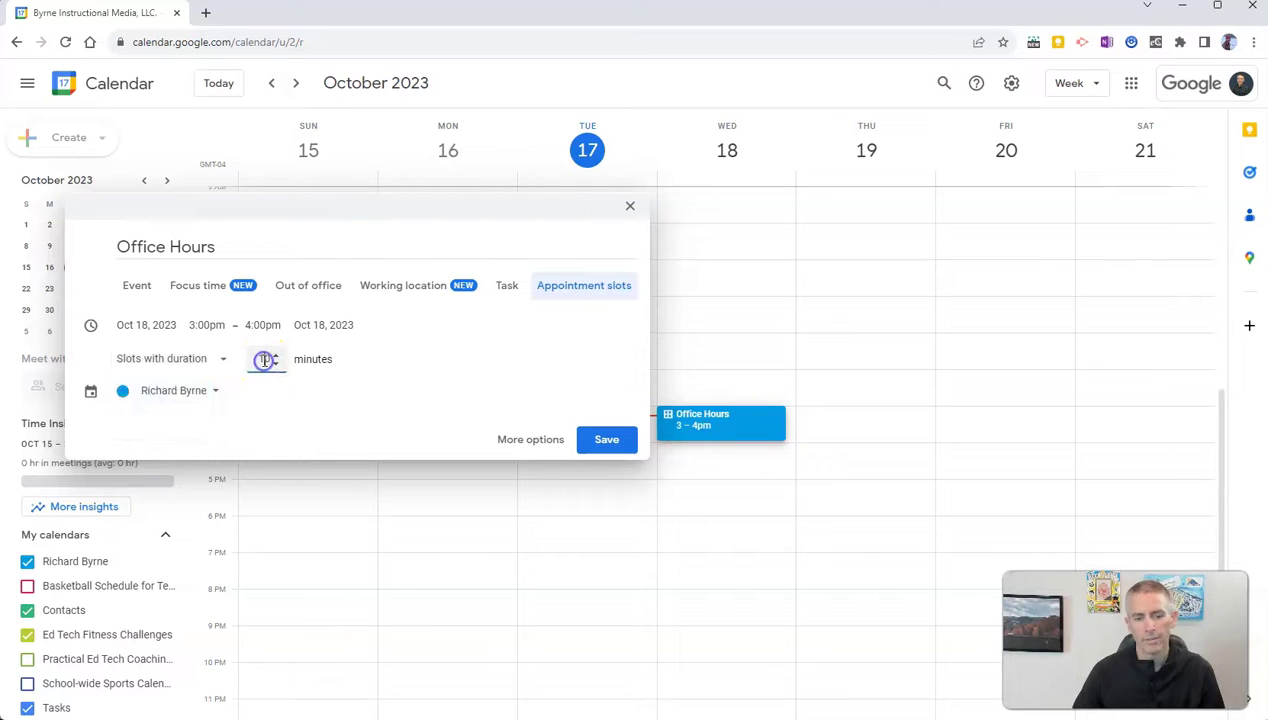
click(249, 348)
click(263, 354)
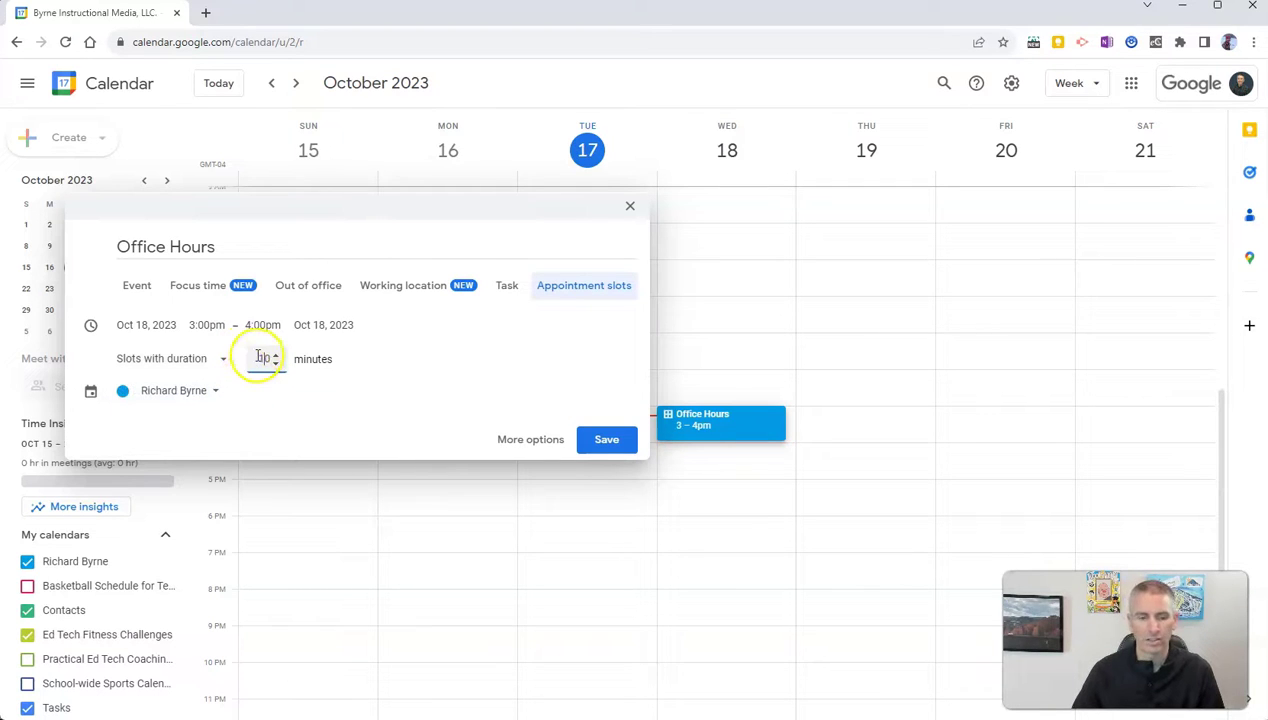
click(281, 366)
click(274, 355)
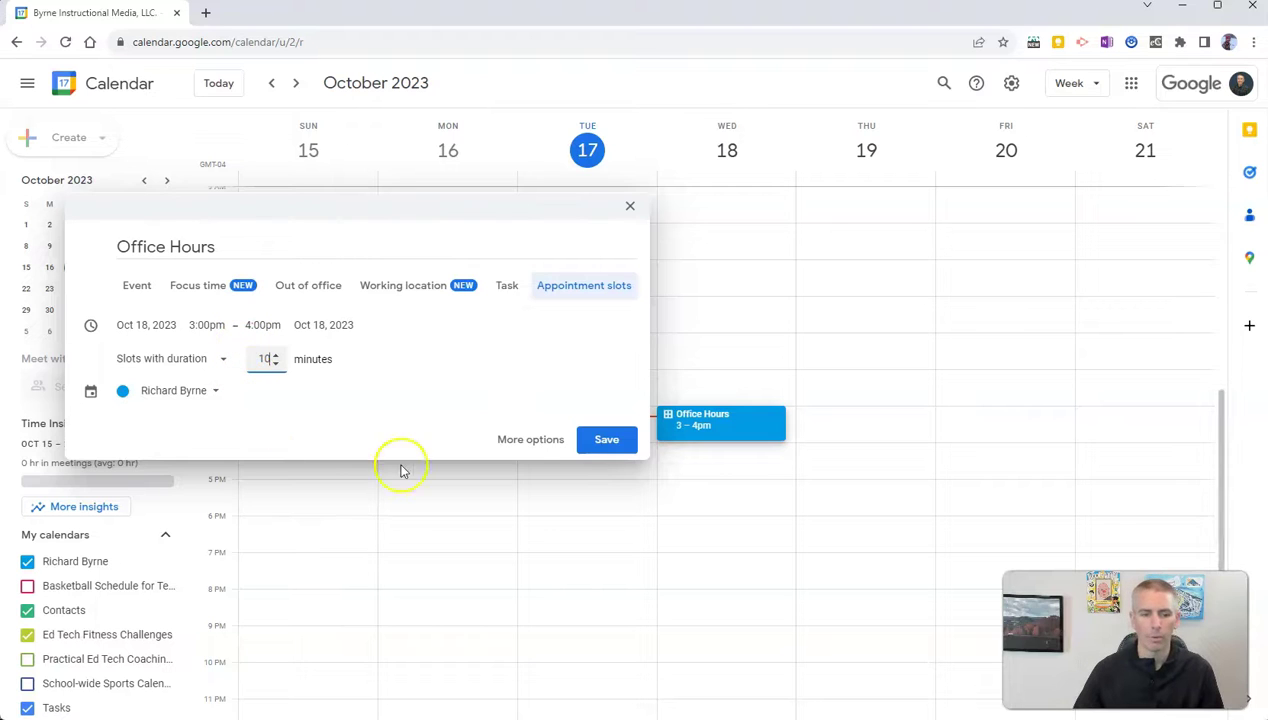
click(603, 441)
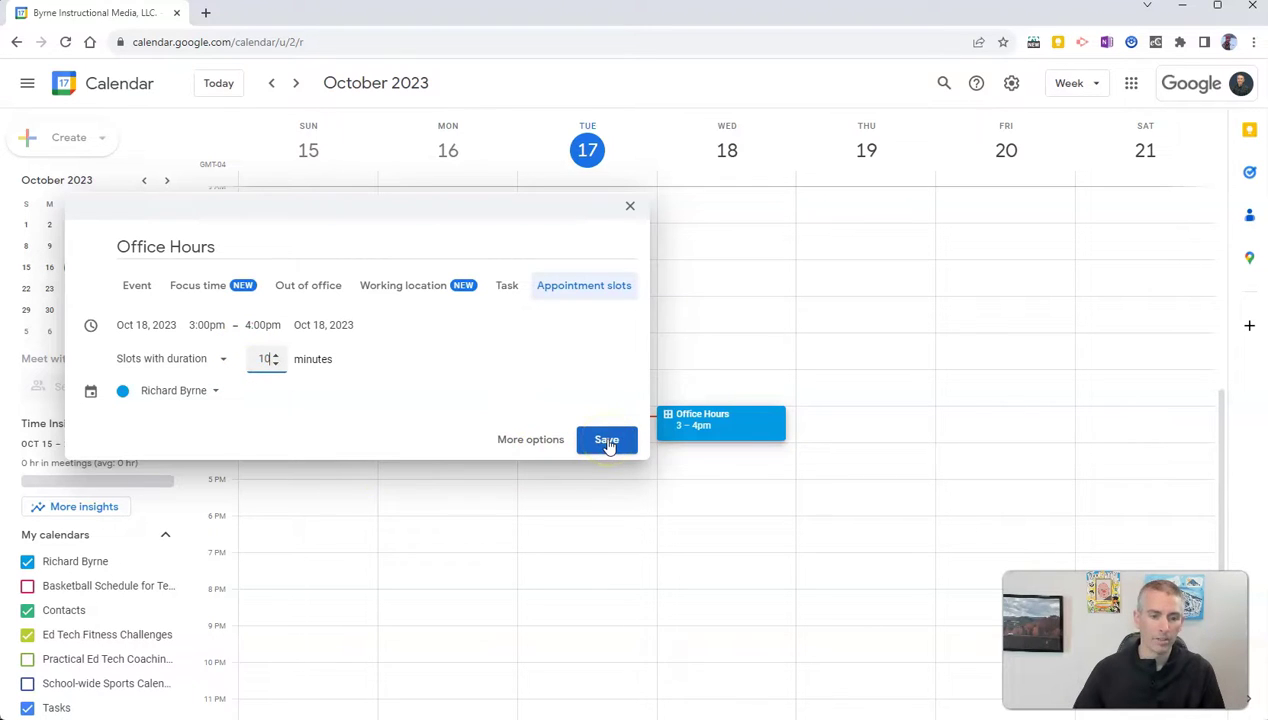
click(607, 441)
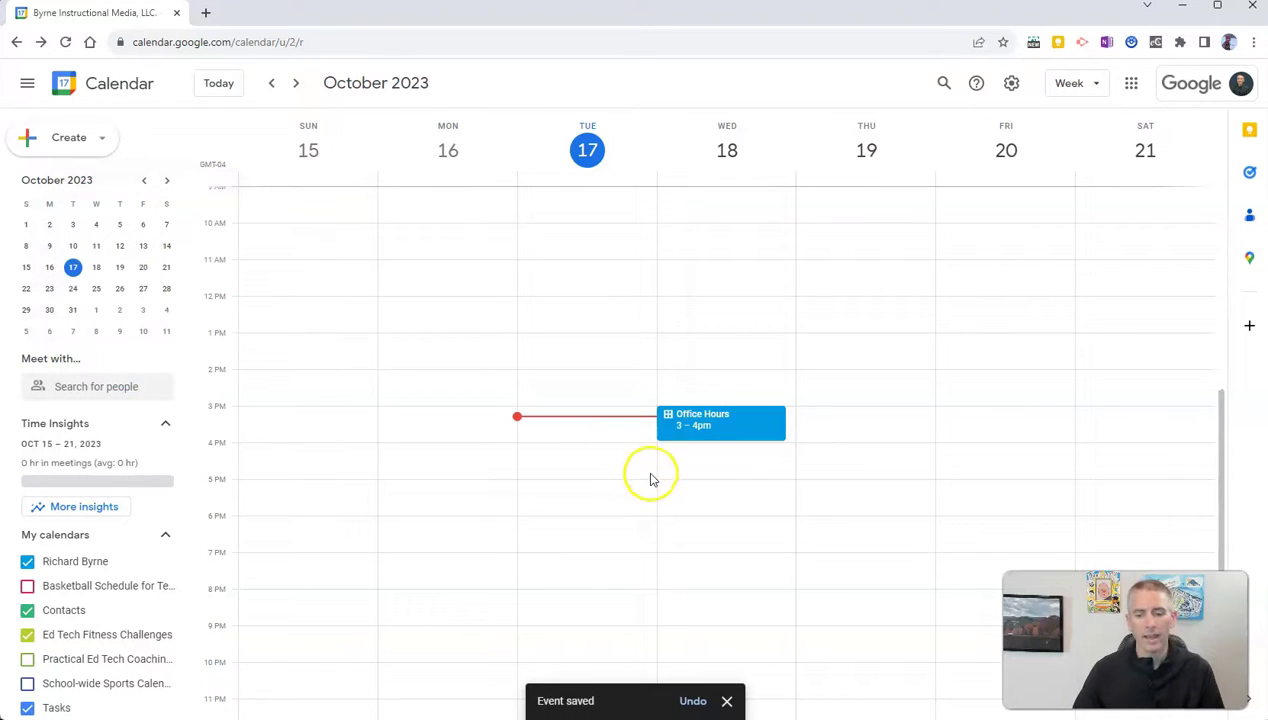
Step: Check the 10-minute Office Hours slots on the calendar's appointment page, and return to the calendar
click(705, 427)
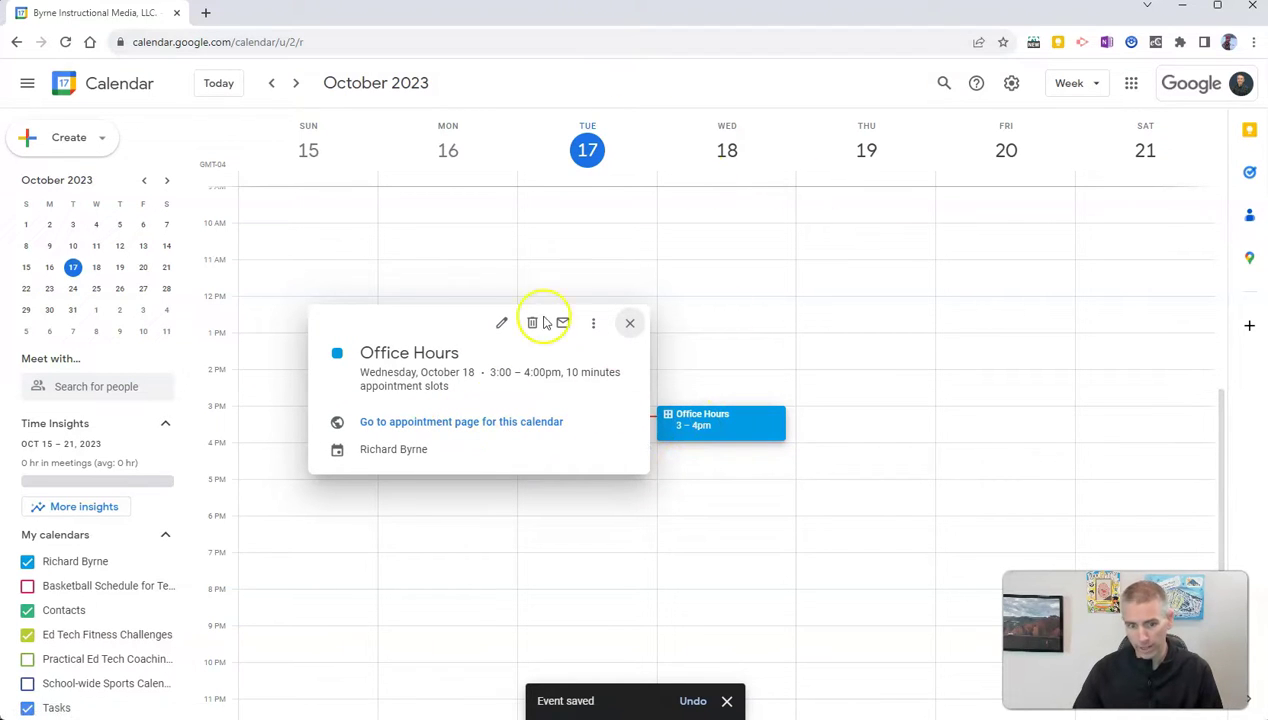
click(441, 424)
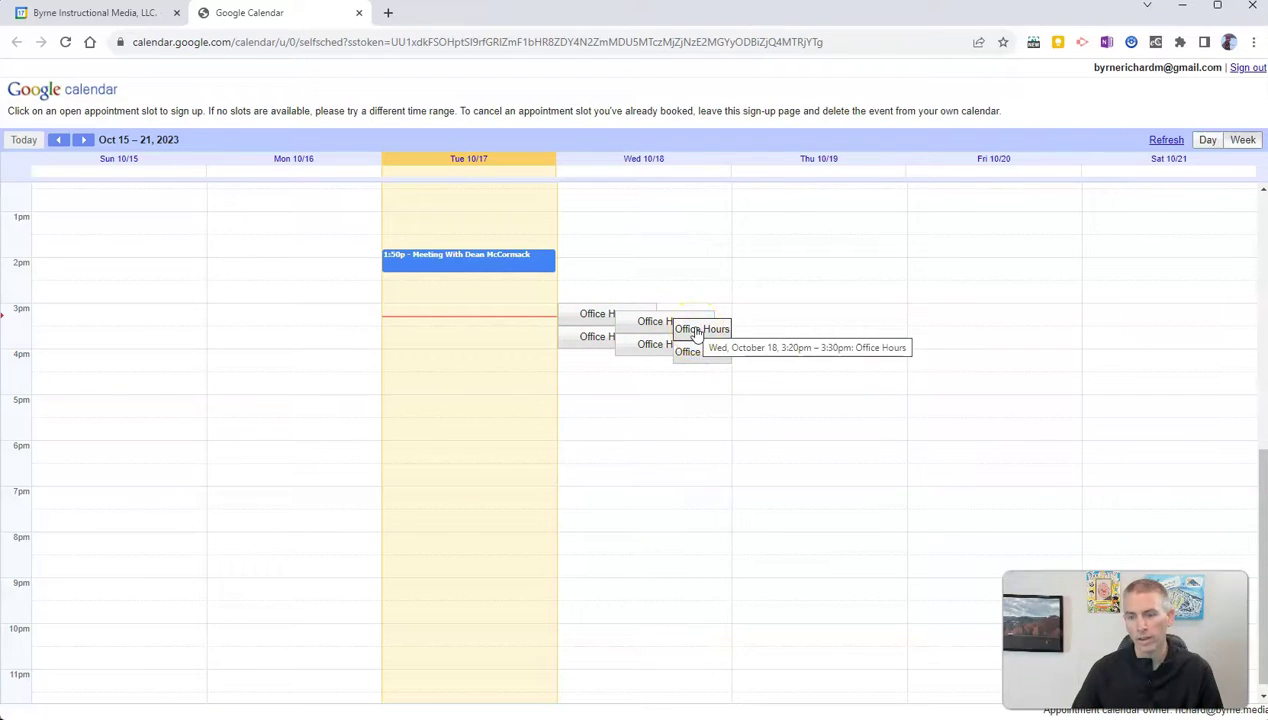
click(358, 12)
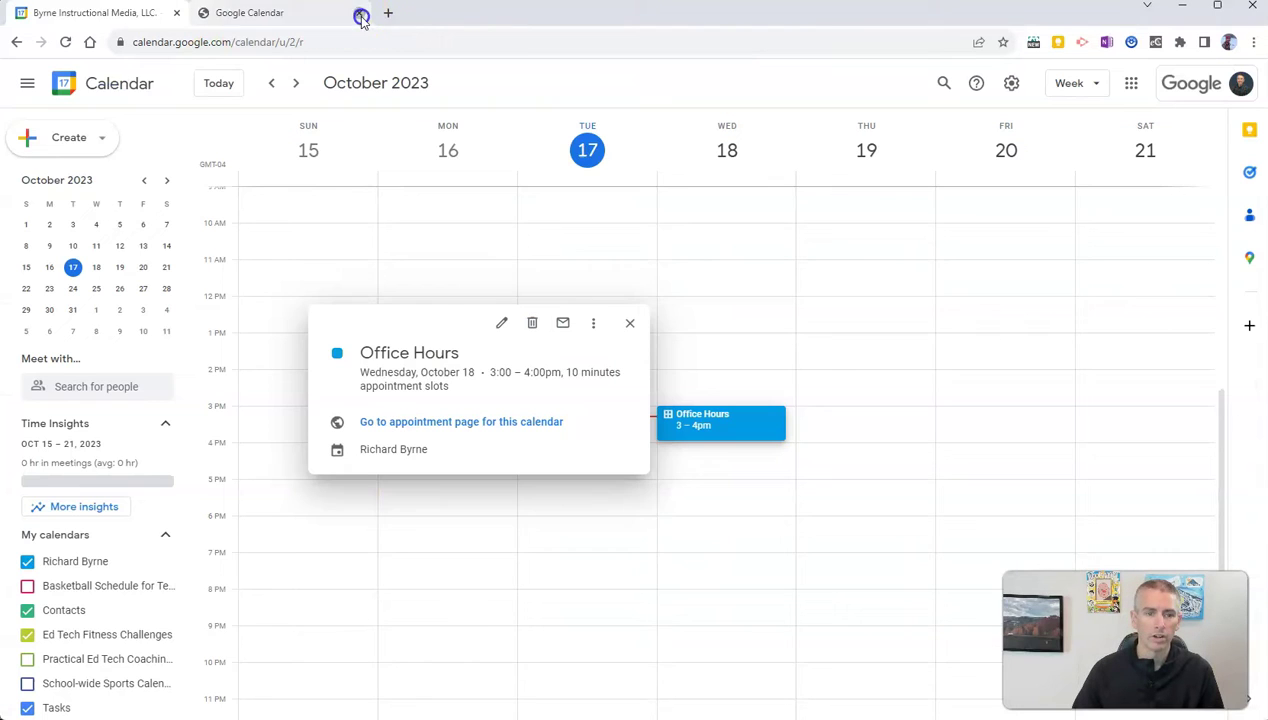
click(629, 326)
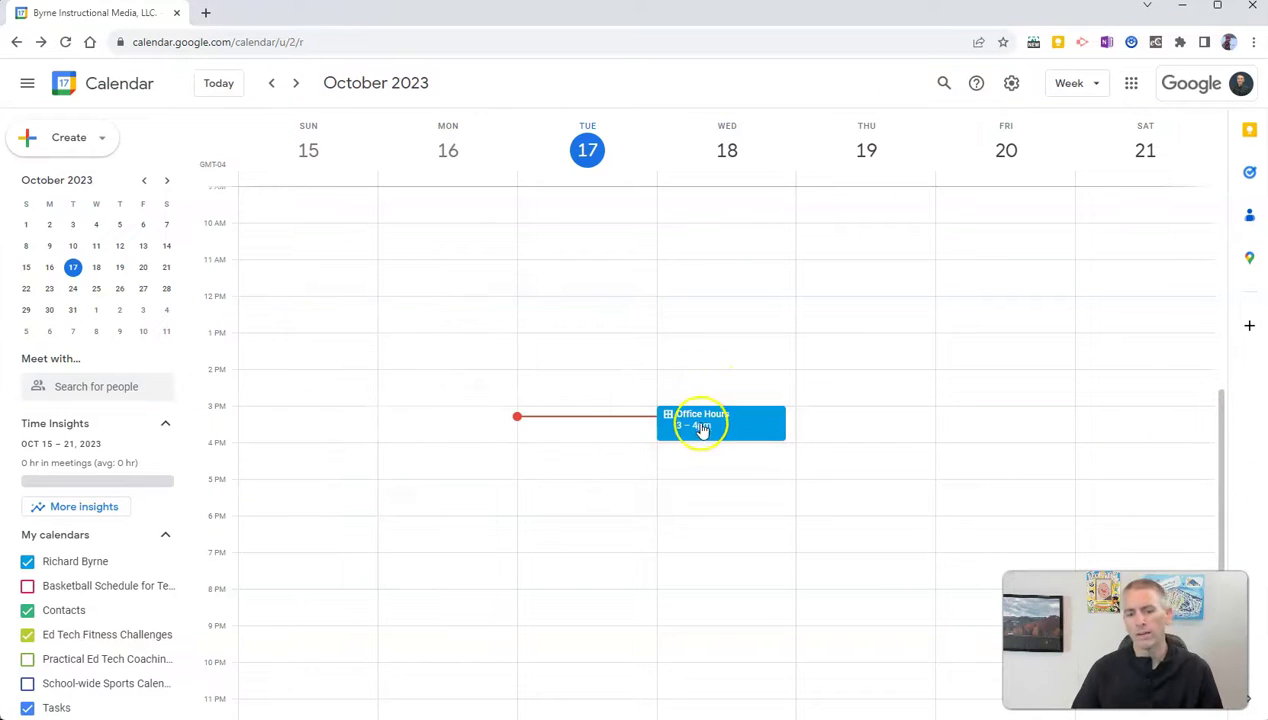
Step: Open the Office Hours event for full editing and choose a custom recurrence of every 1 week on Wednesday
mouse_move(735, 424)
mouse_down()
mouse_move(699, 178)
mouse_move(725, 416)
mouse_move(737, 424)
mouse_up()
click(737, 424)
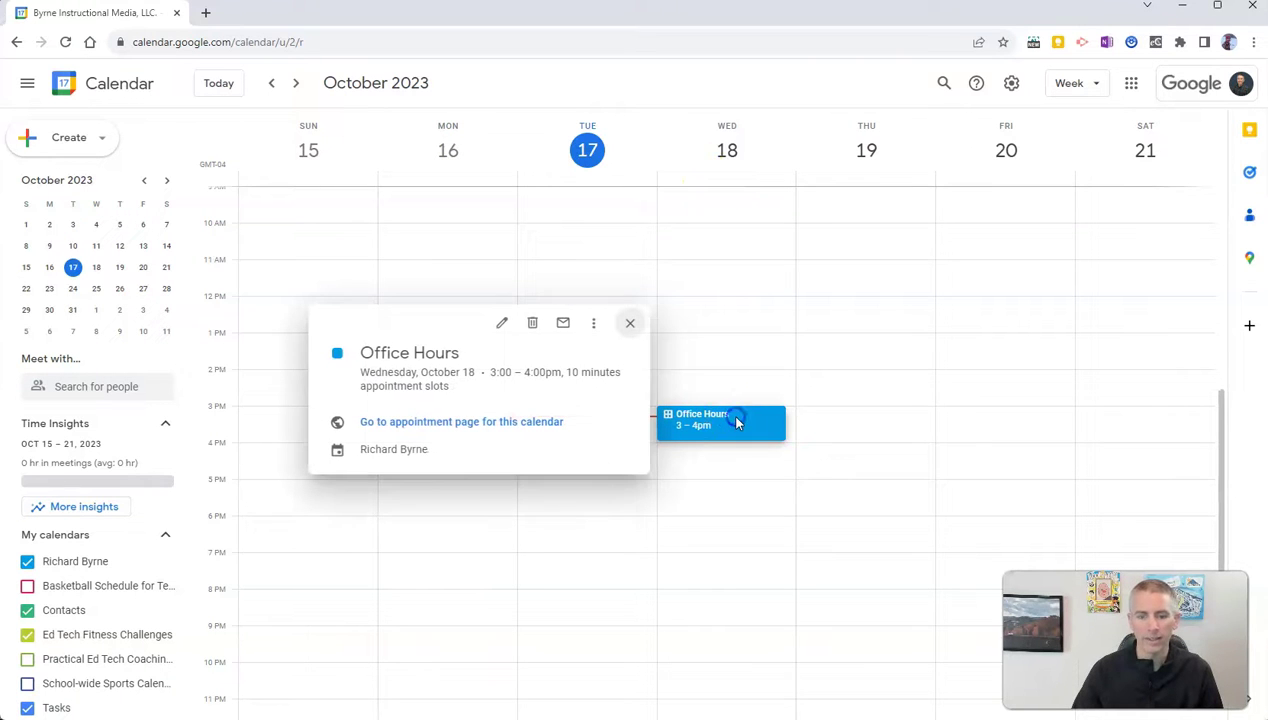
click(501, 324)
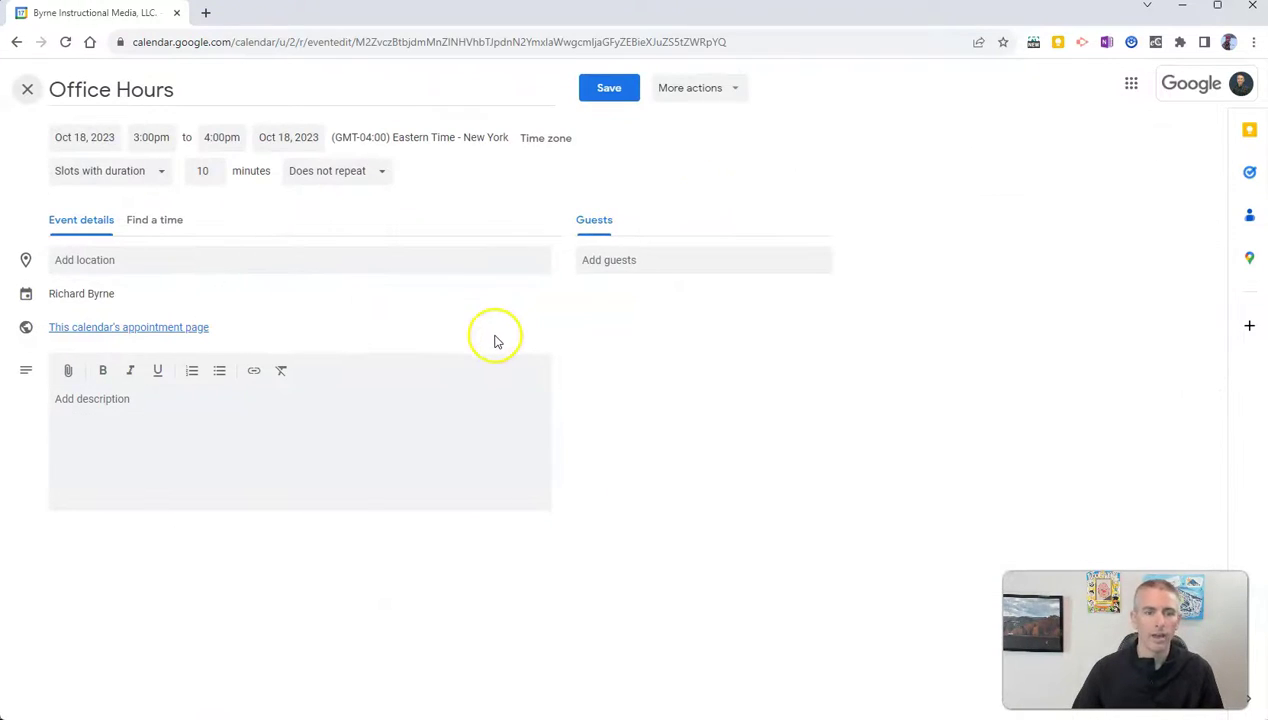
click(380, 173)
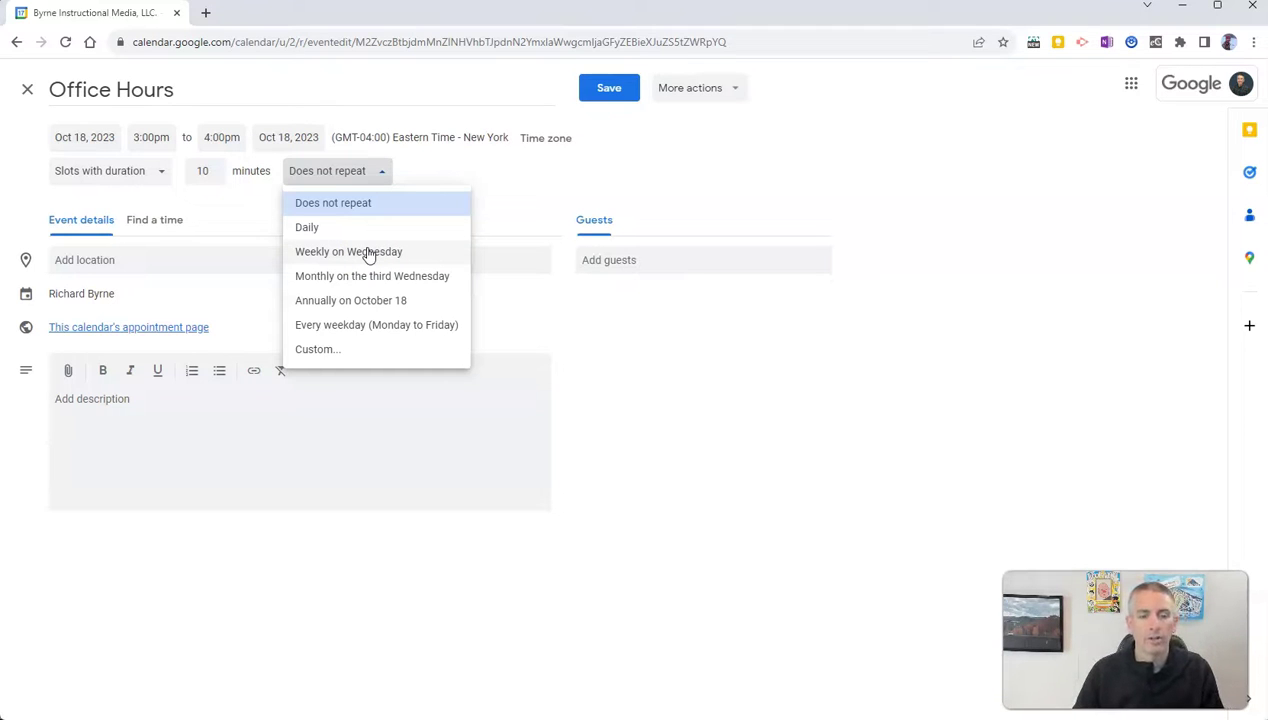
click(331, 350)
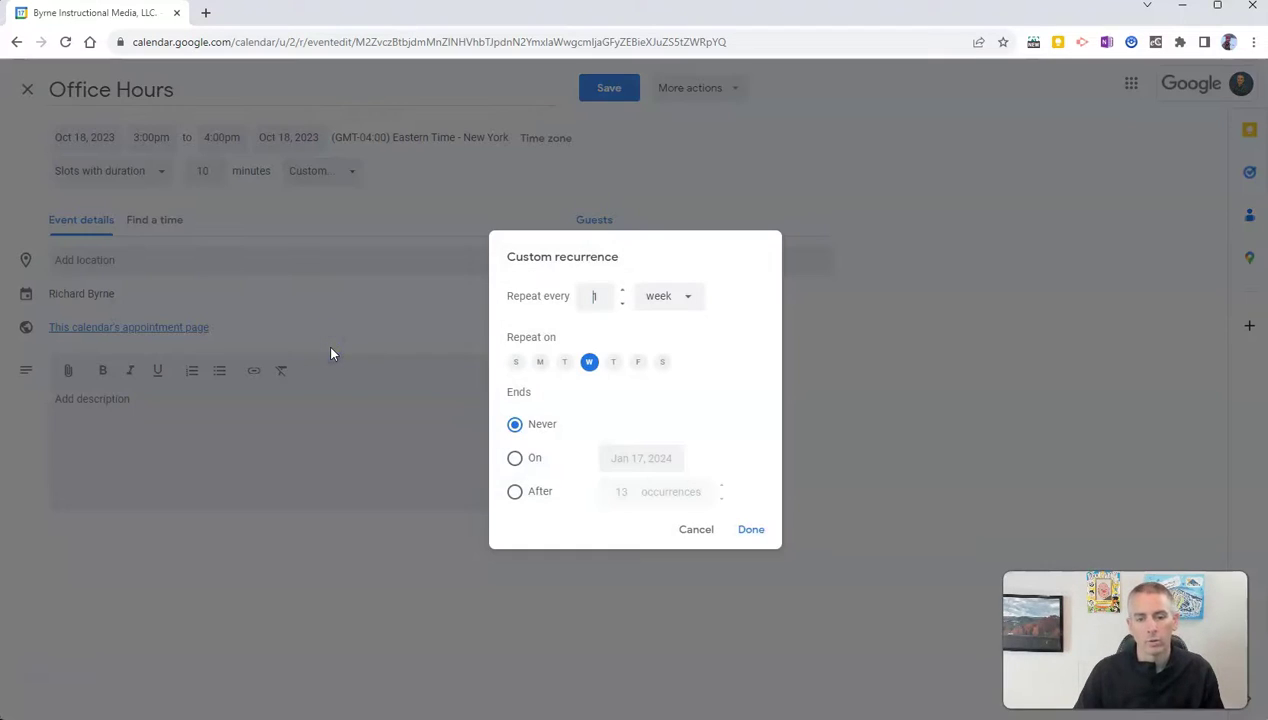
click(590, 305)
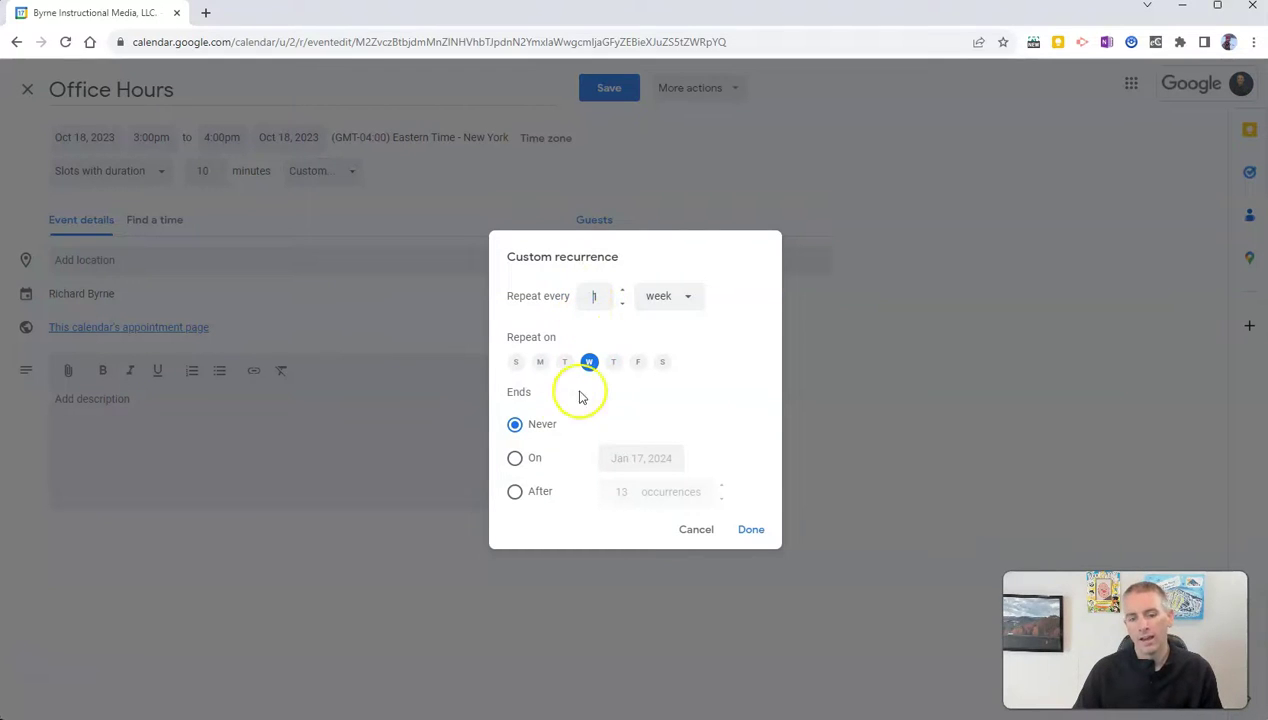
Step: End the weekly Office Hours recurrence on Dec 20, 2023, and save the event
click(515, 458)
click(640, 458)
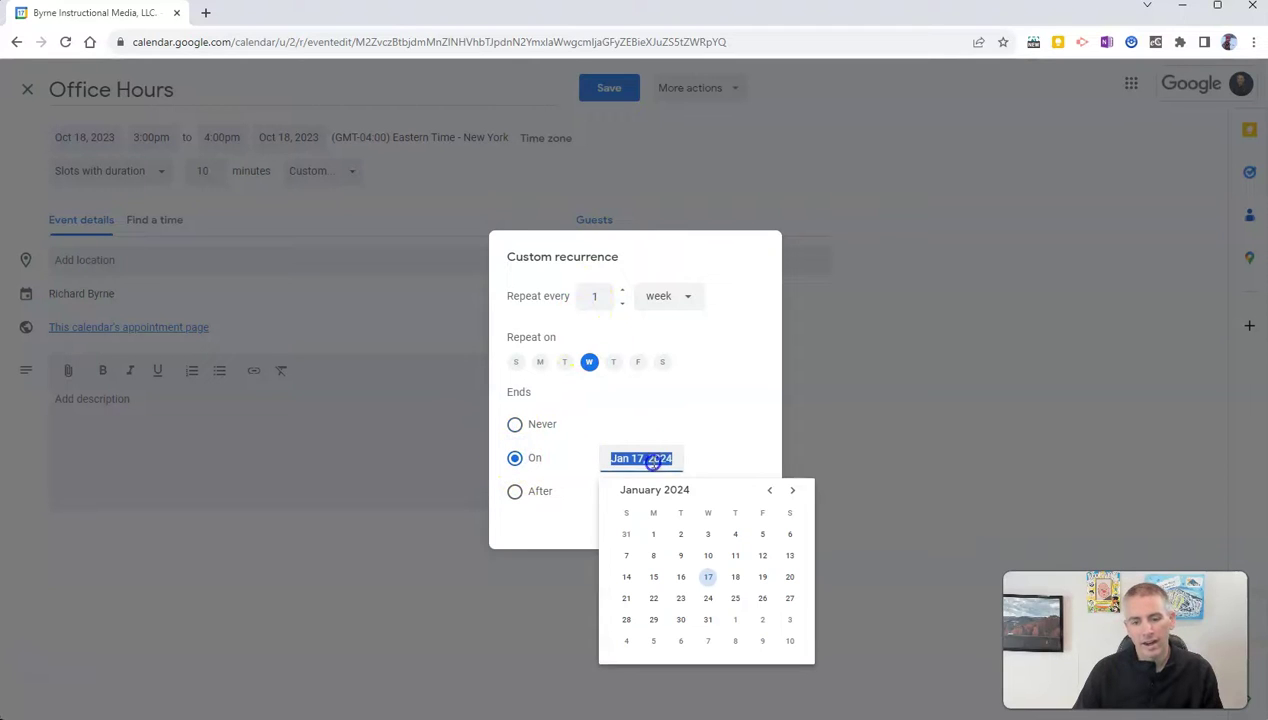
click(769, 490)
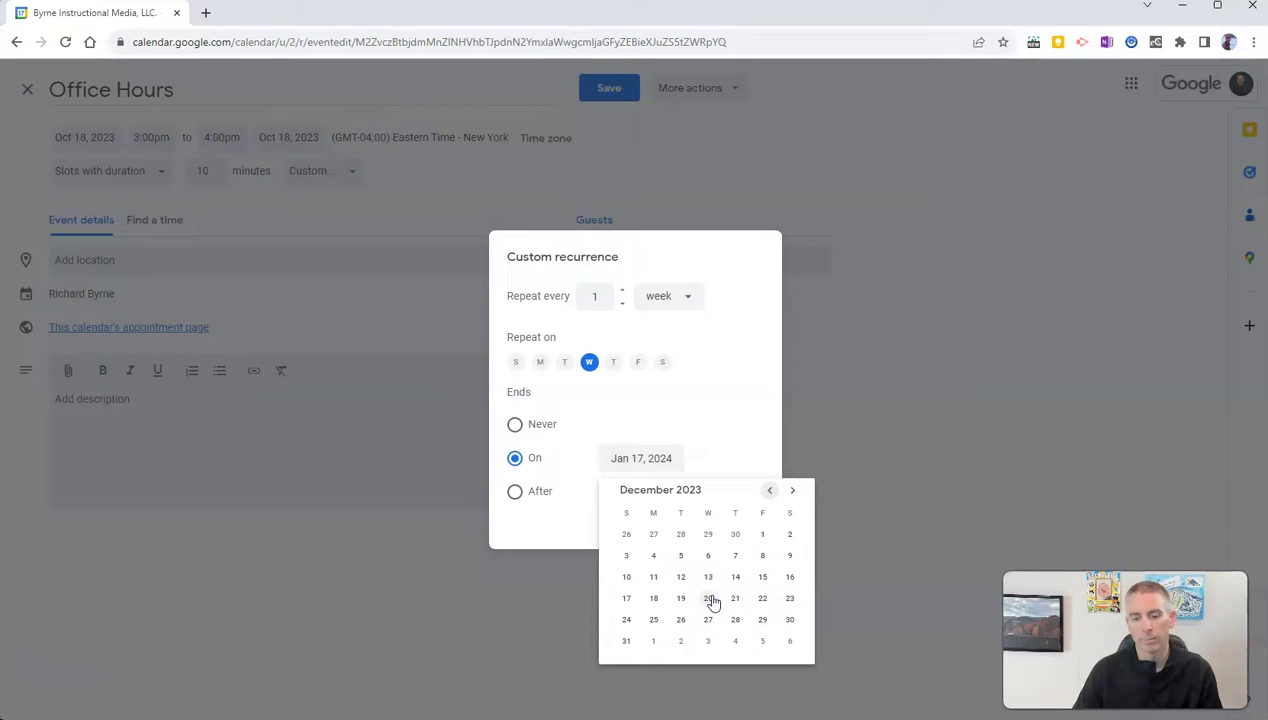
click(708, 598)
click(749, 530)
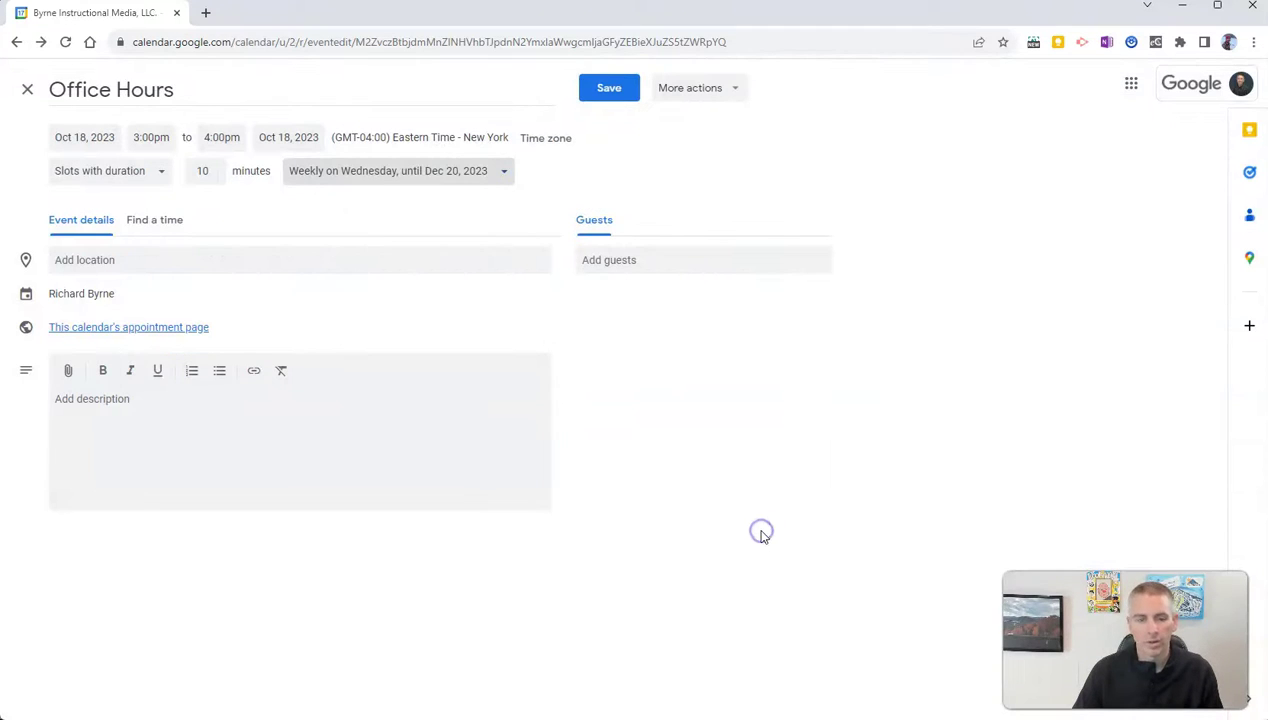
click(606, 89)
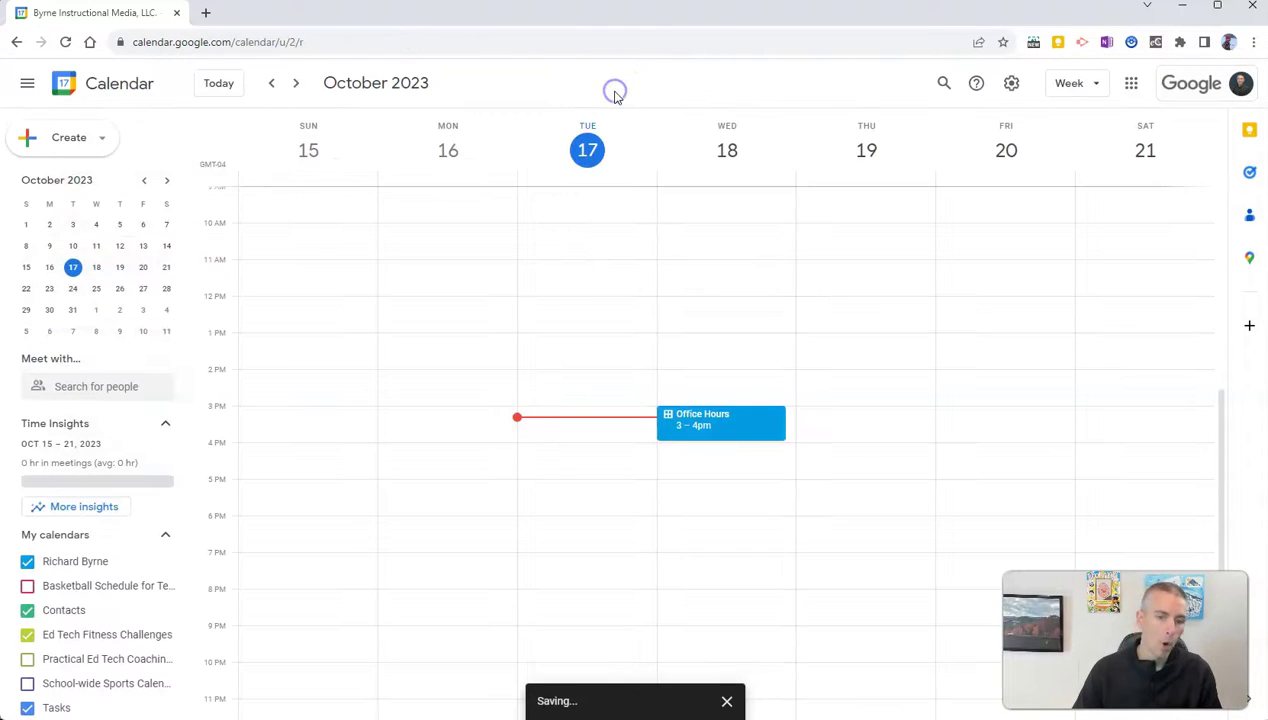
Step: Reopen the appointment page from the recurring Office Hours event, select its web address, and close the page
click(707, 428)
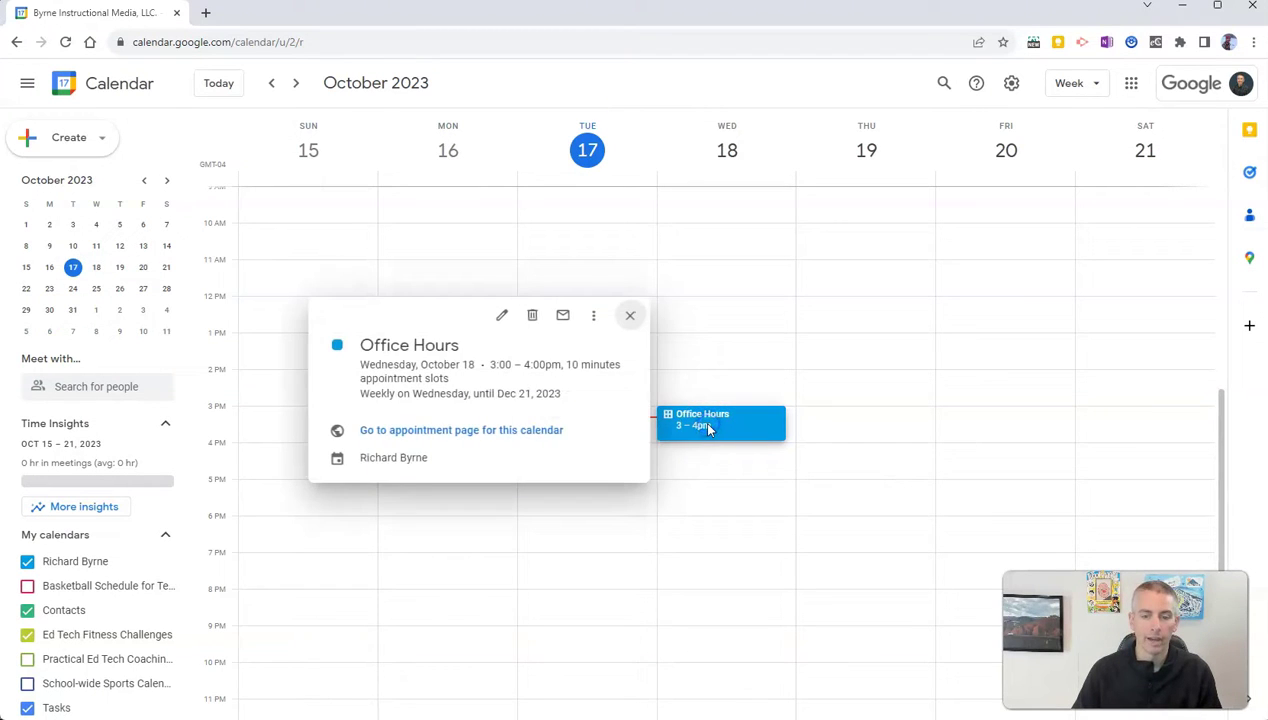
click(427, 434)
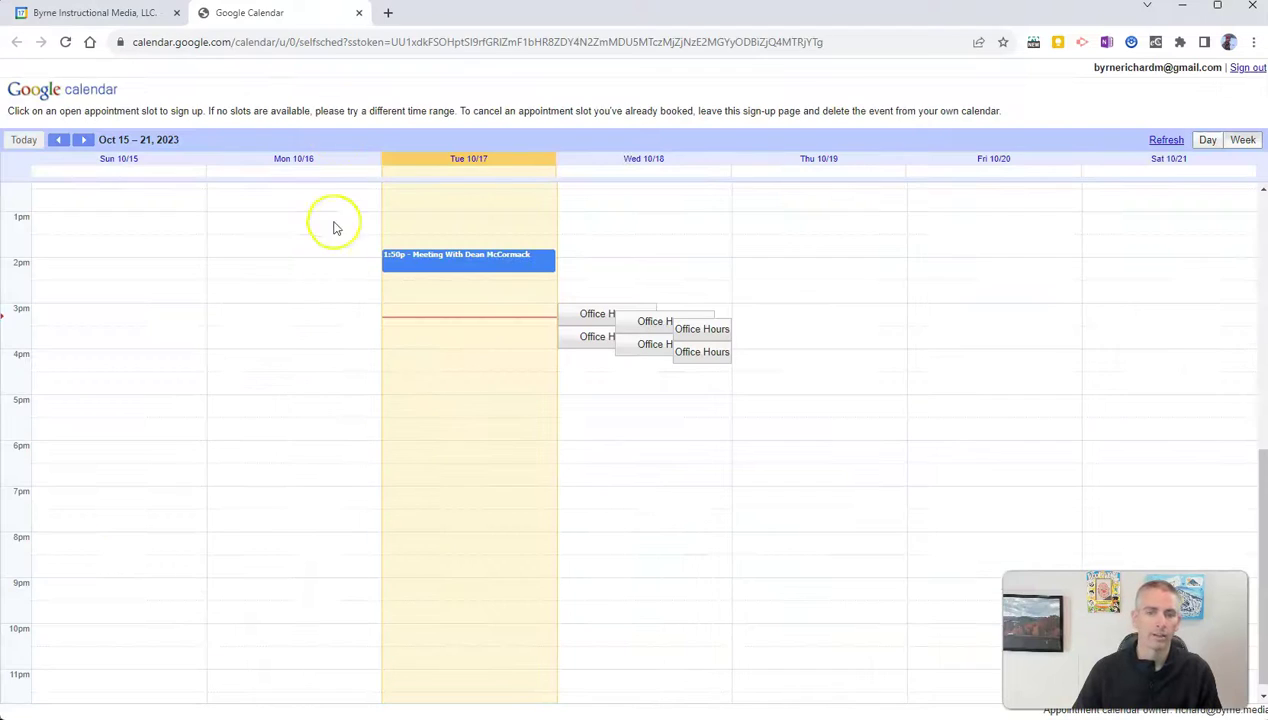
click(617, 46)
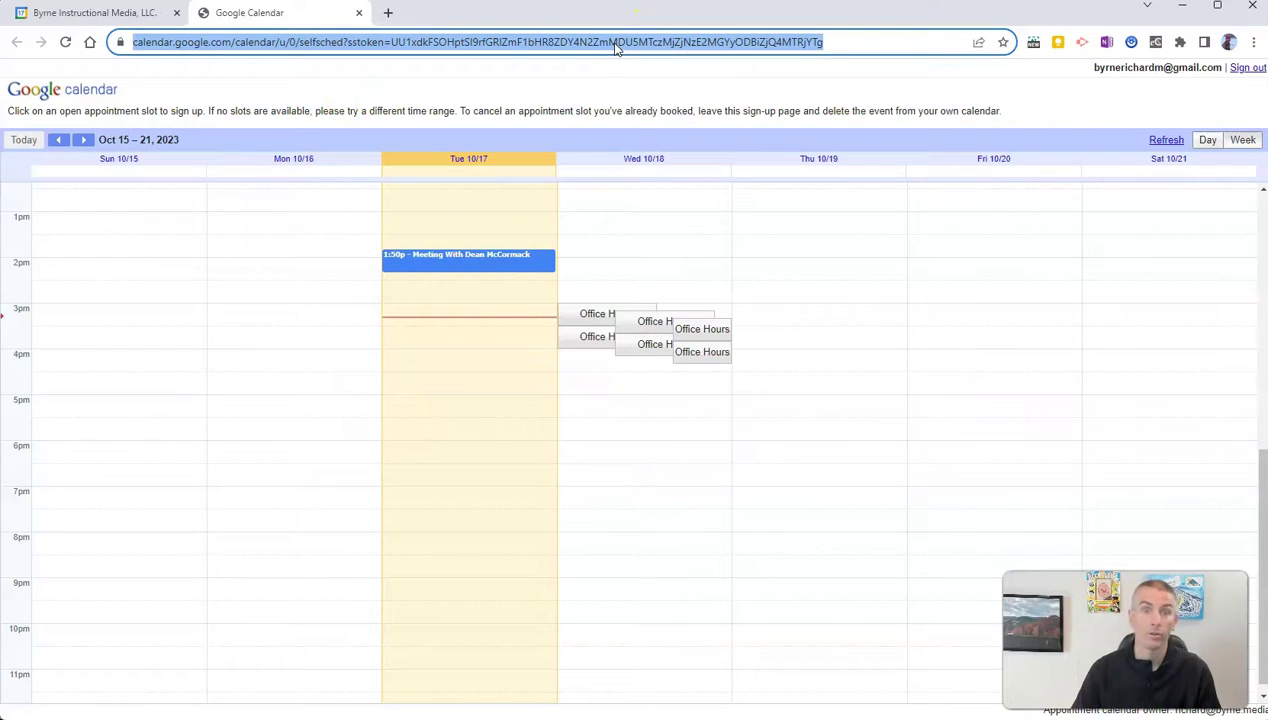
click(359, 13)
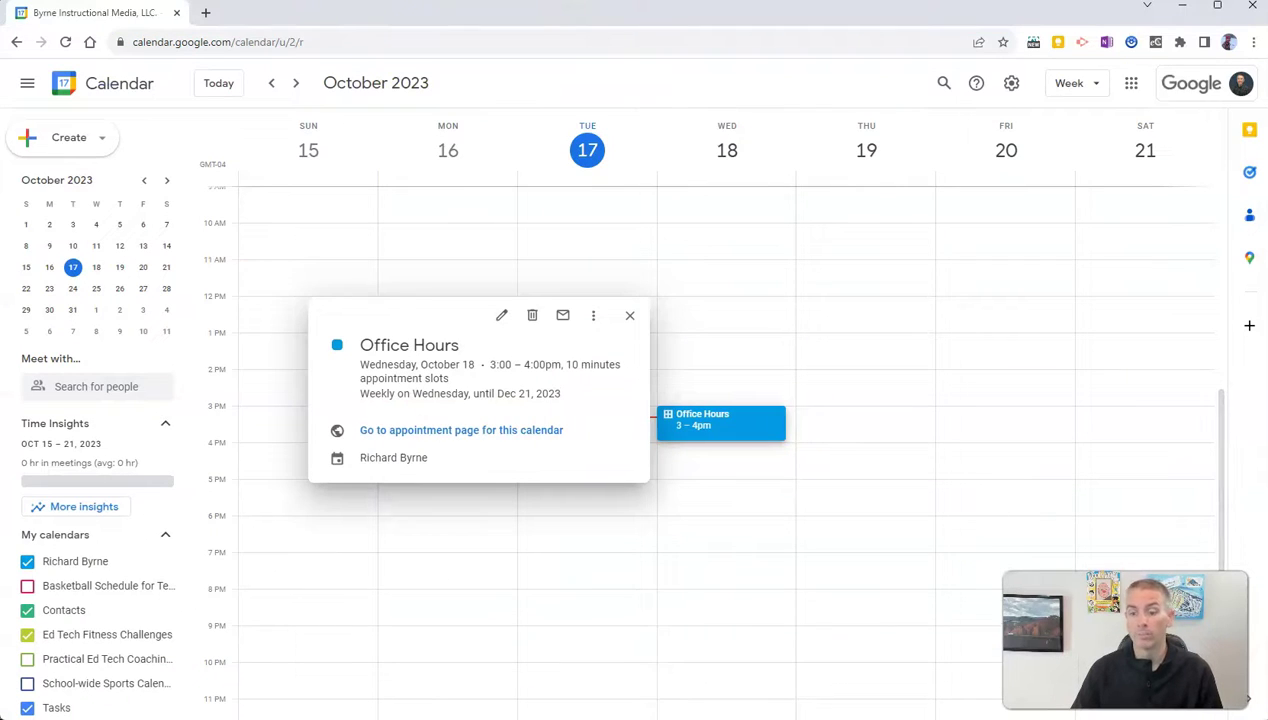